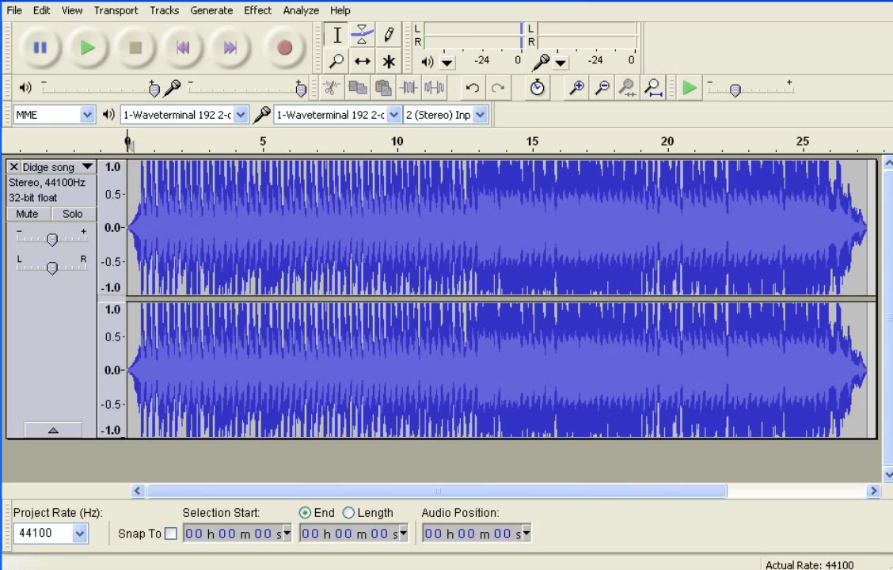
# Step: Amplify the entire Didge song track by -1.2 dB and play back part of it
pyautogui.hotkey('alt', 'c')
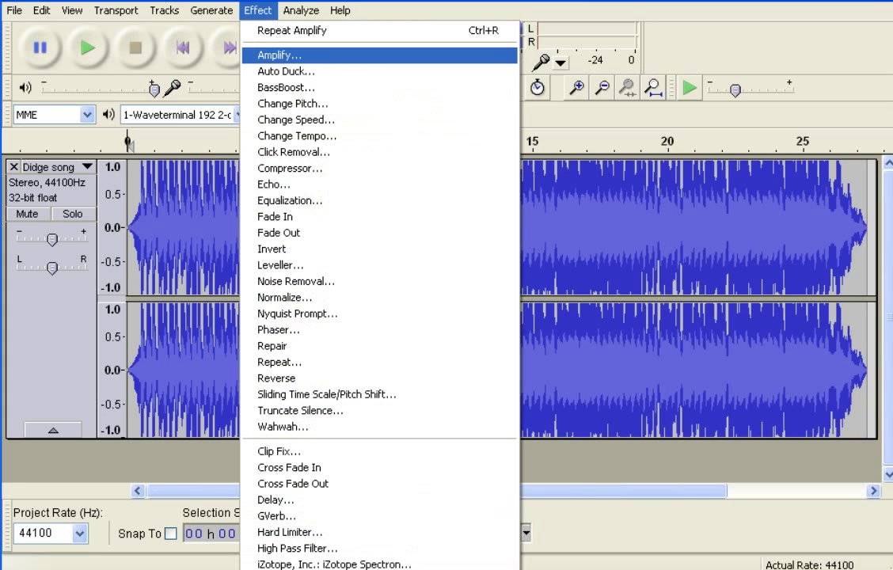
pyautogui.press('Return')
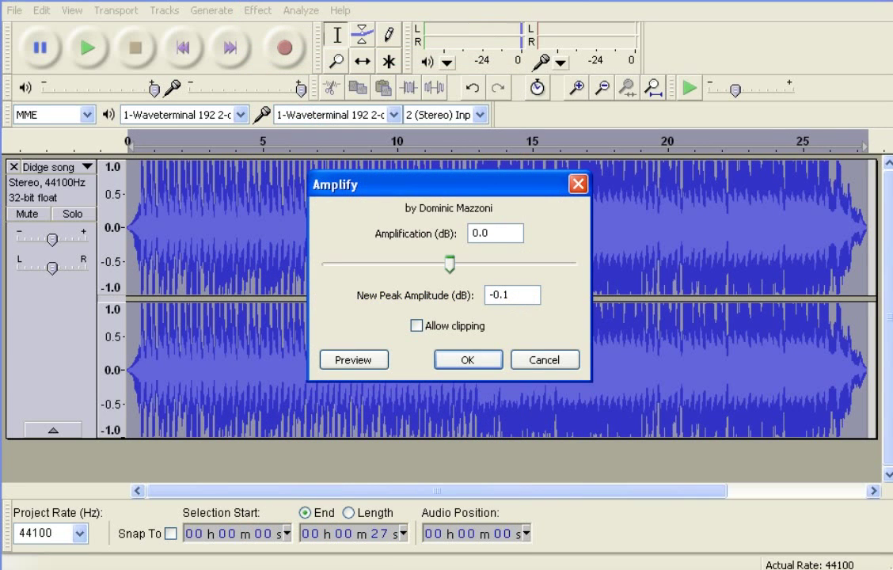
pyautogui.write('-1.2')
pyautogui.press('Return')
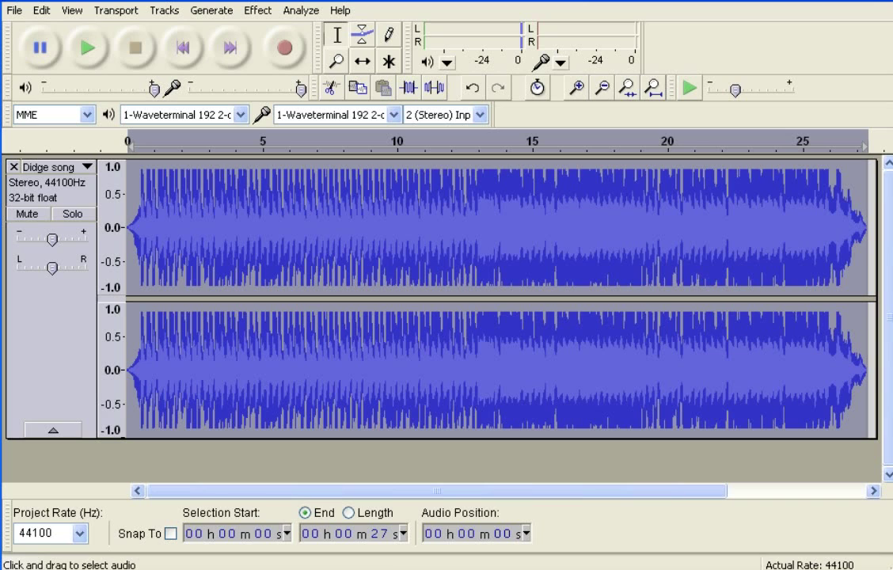
pyautogui.click(88, 49)
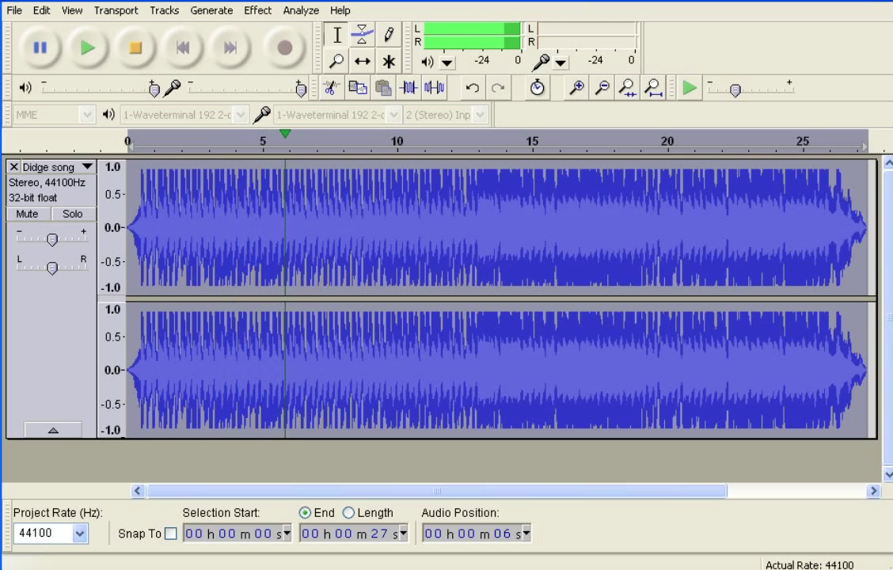
pyautogui.click(135, 57)
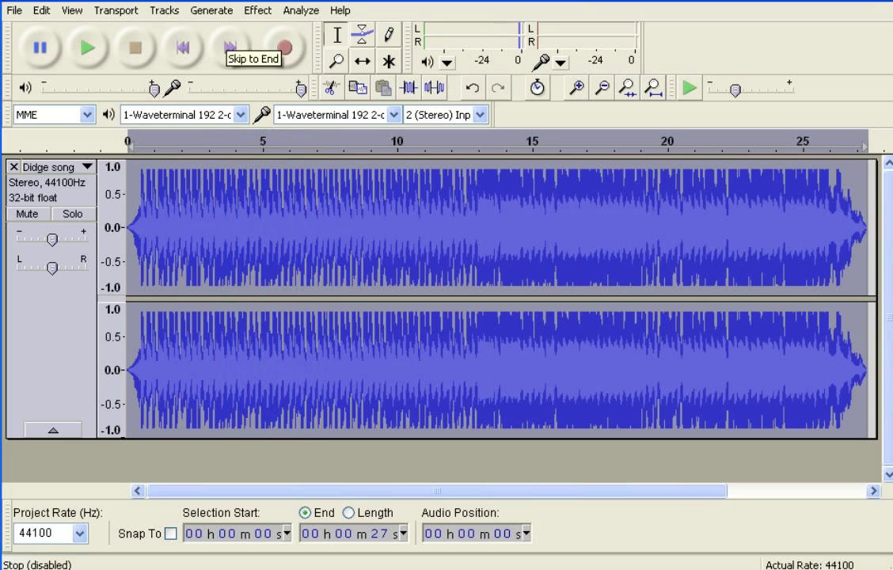
pyautogui.click(257, 10)
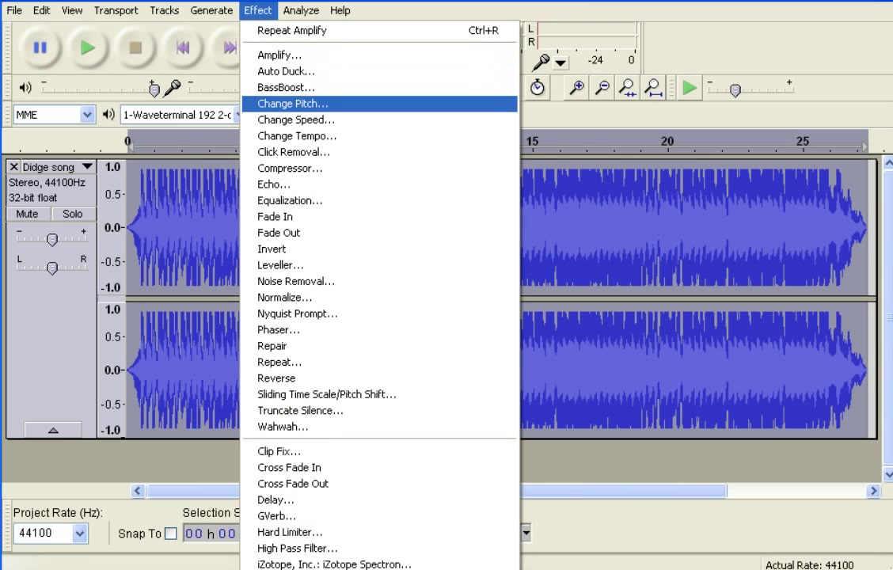
pyautogui.press('Return')
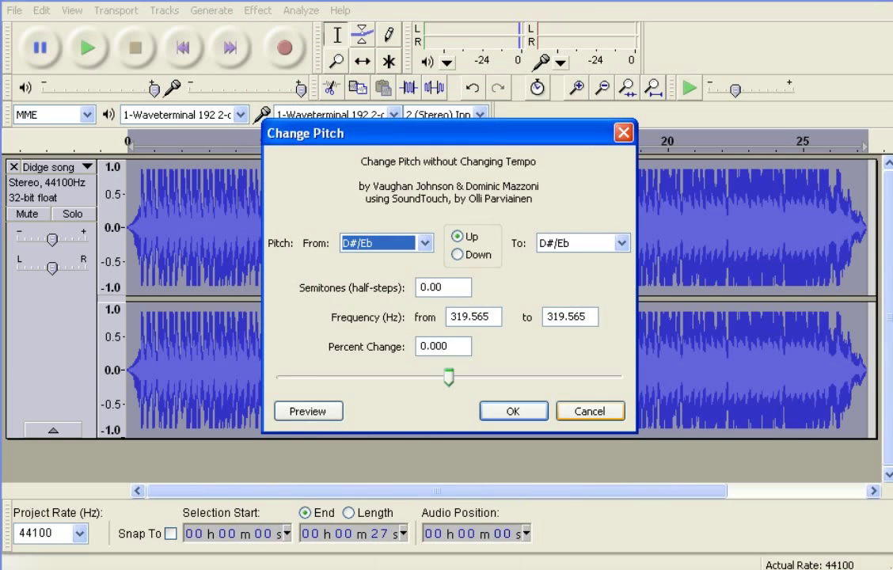
pyautogui.click(590, 411)
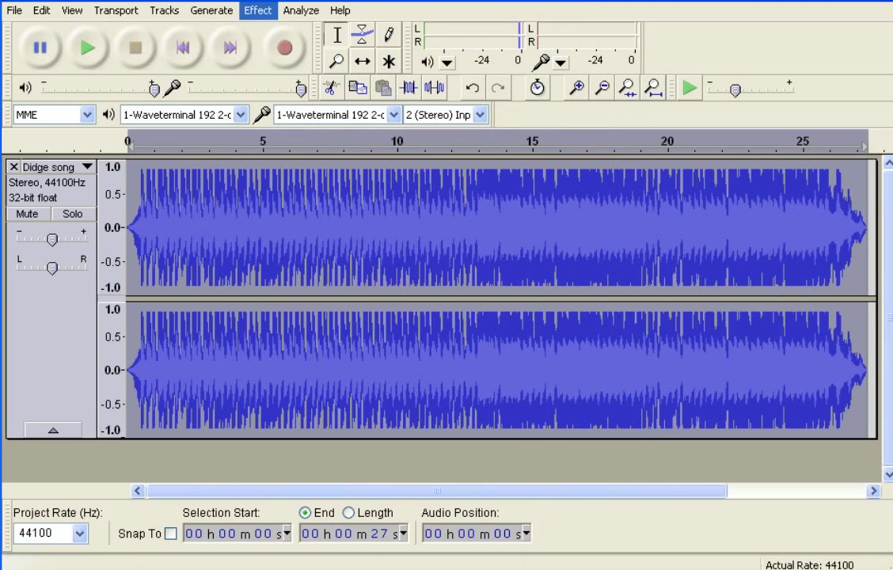
pyautogui.click(258, 10)
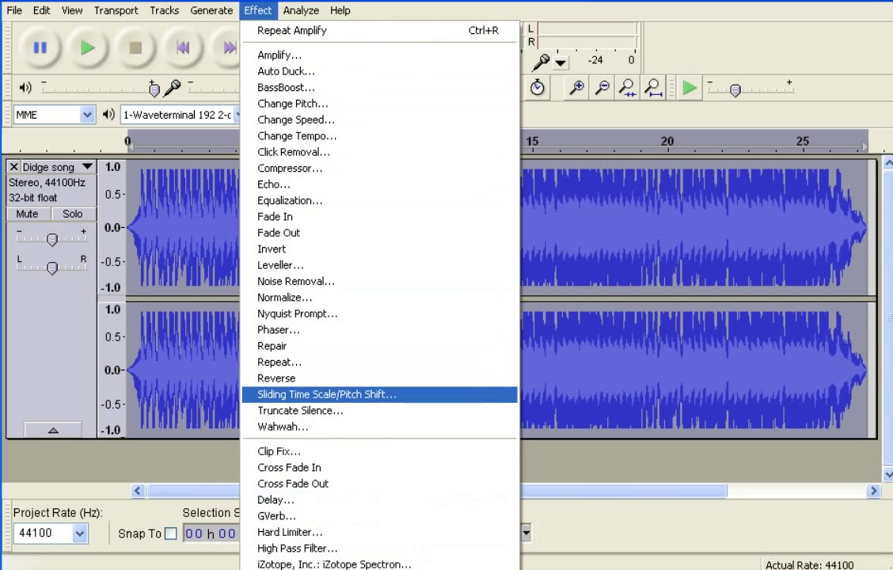
pyautogui.press('Return')
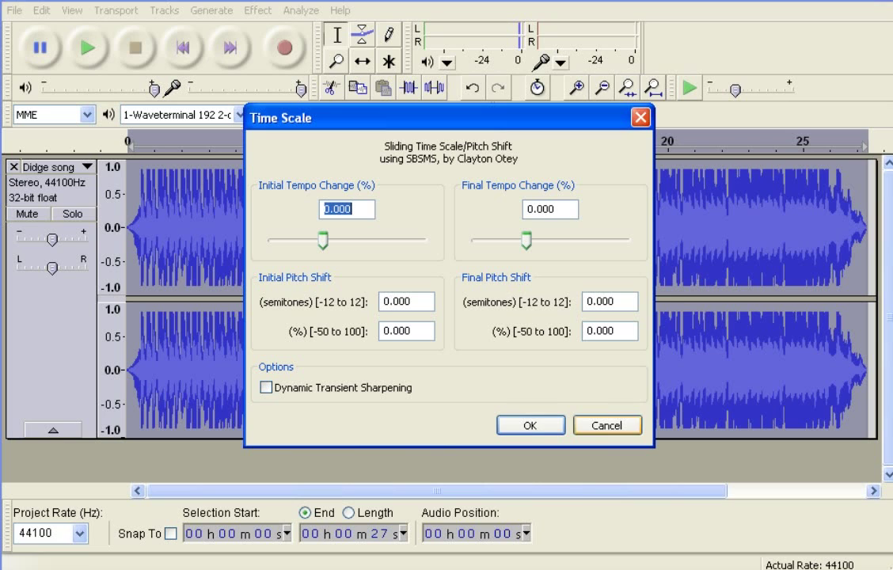
pyautogui.click(607, 425)
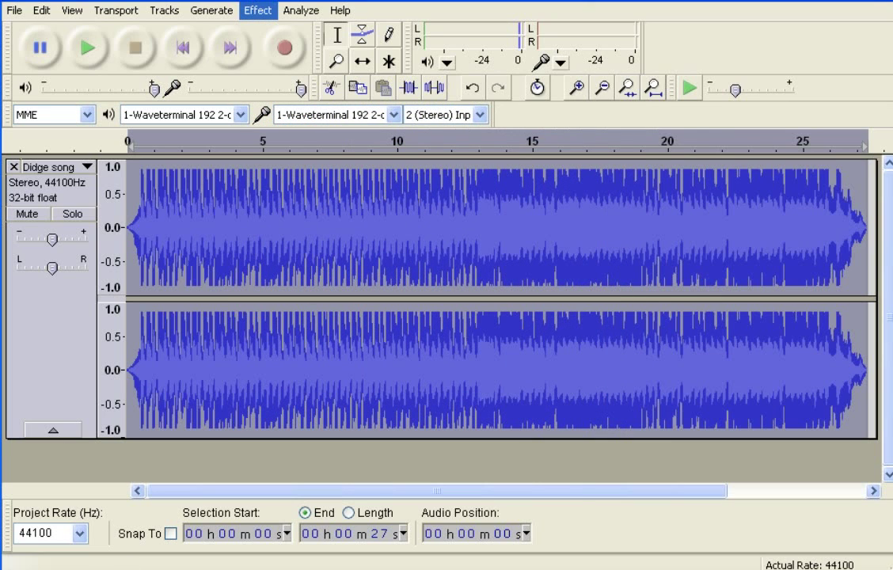
# Step: Apply Change Speed at -1.818 percent to the whole song and play back the slowed audio
pyautogui.click(258, 10)
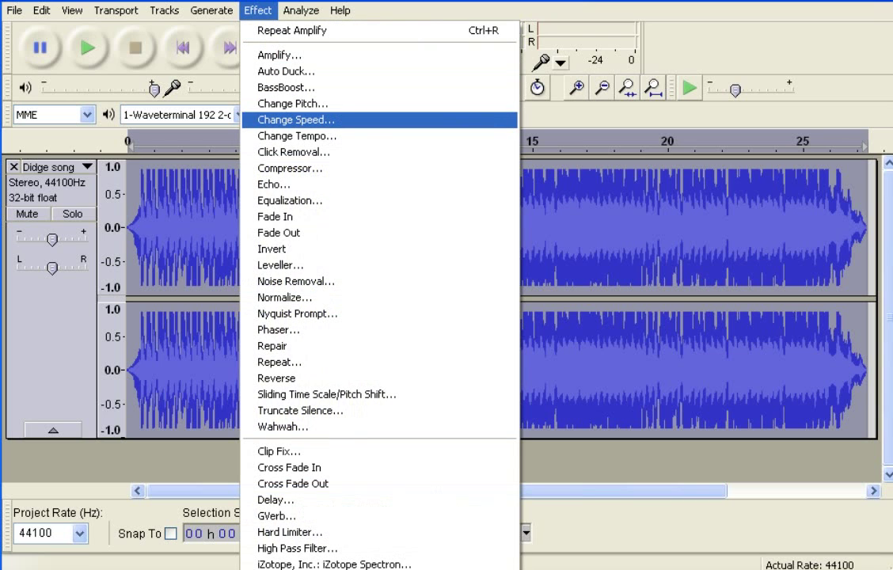
pyautogui.click(296, 119)
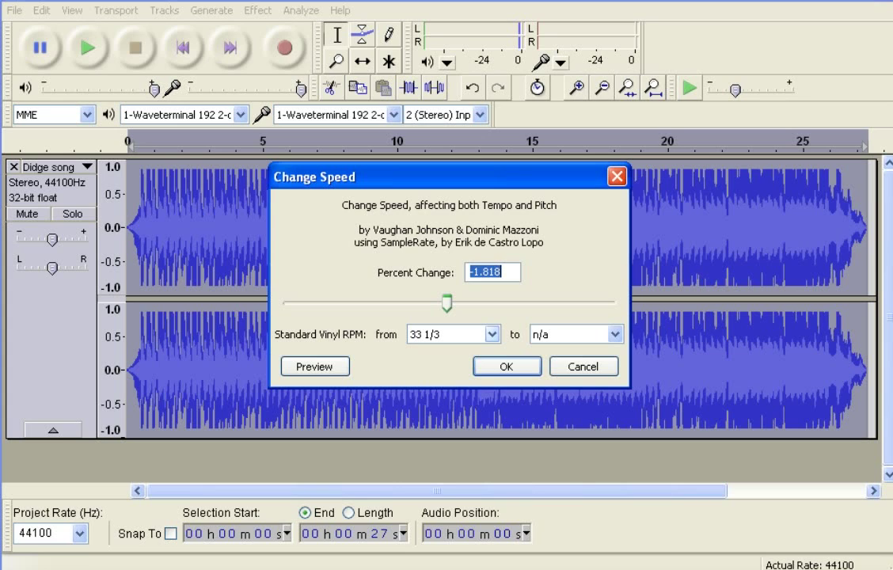
pyautogui.click(492, 334)
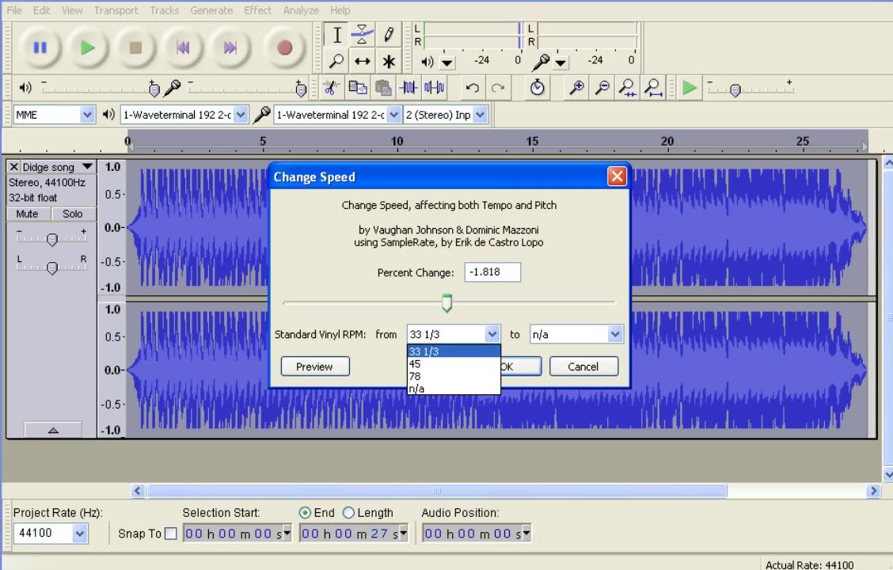
pyautogui.press('Return')
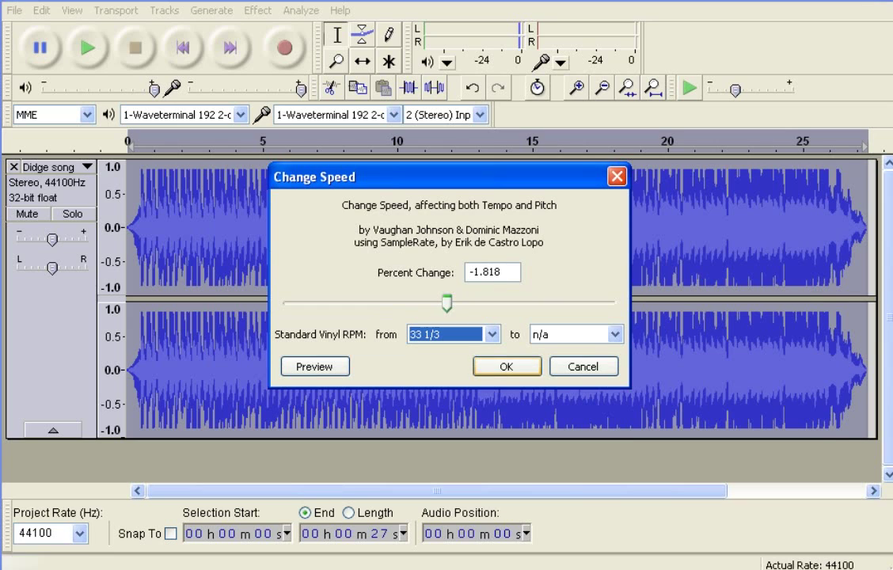
pyautogui.click(506, 366)
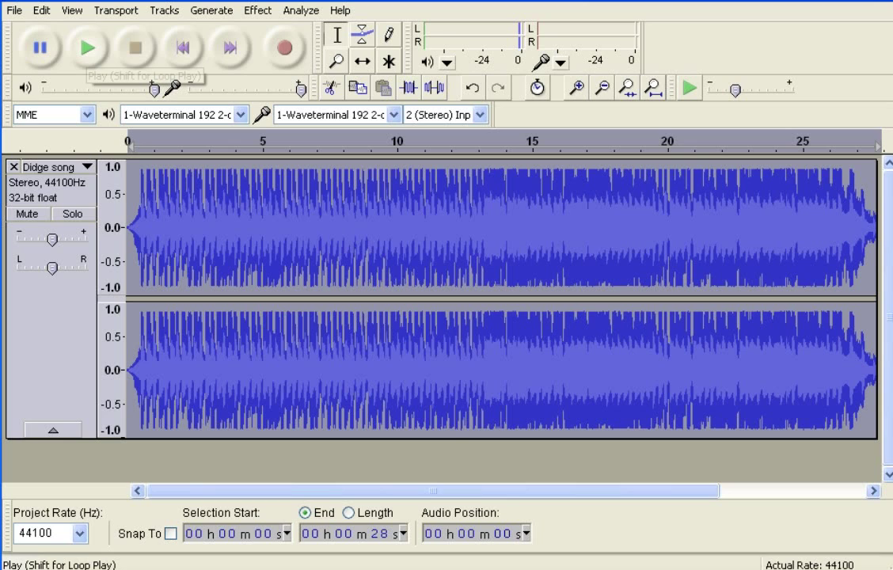
pyautogui.click(88, 49)
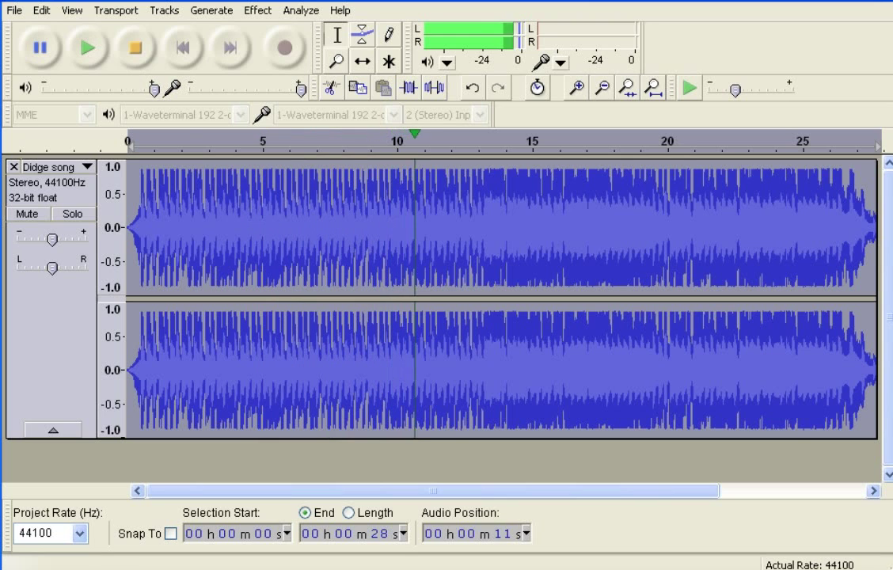
pyautogui.click(132, 57)
# Step: Undo the speed change and play the song at its original speed for comparison
pyautogui.click(41, 11)
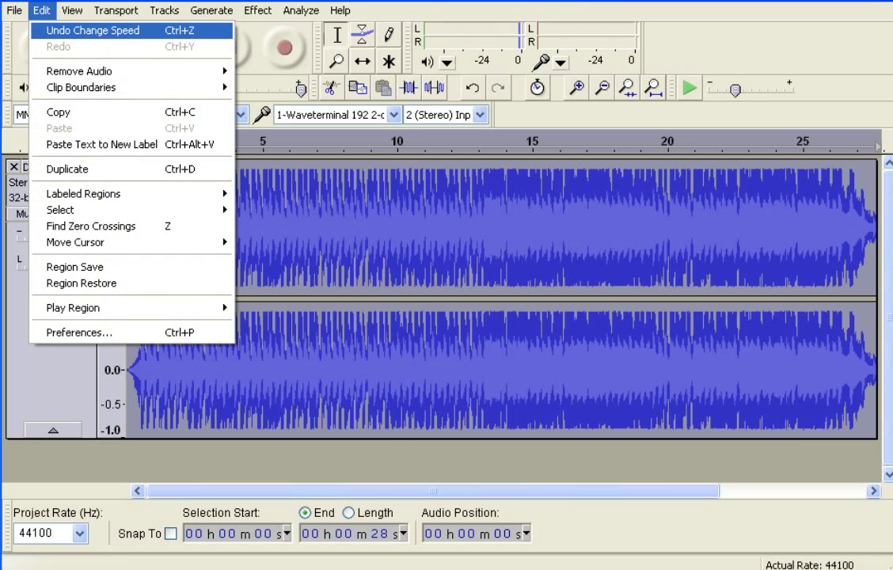
pyautogui.click(93, 30)
pyautogui.click(88, 49)
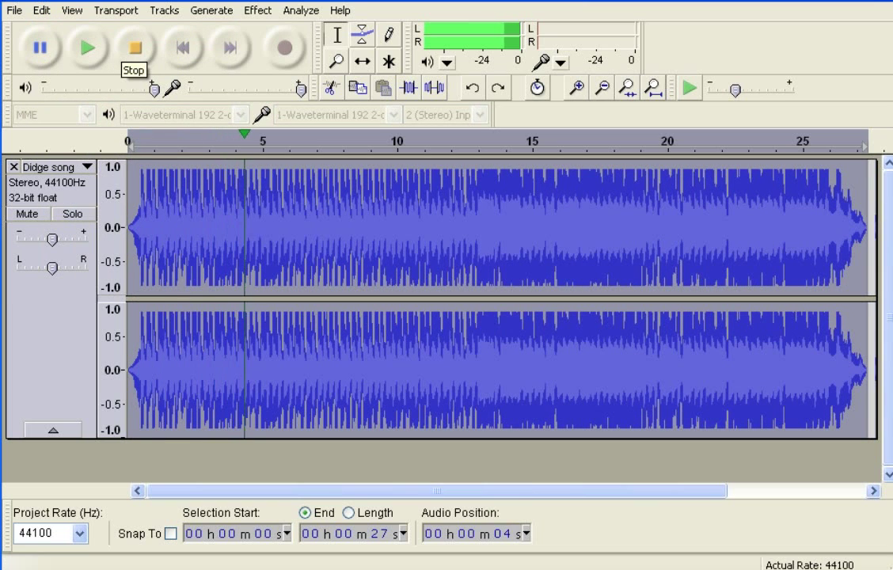
pyautogui.click(133, 49)
# Step: Redo the speed change and listen to the song at the altered speed again
pyautogui.click(41, 10)
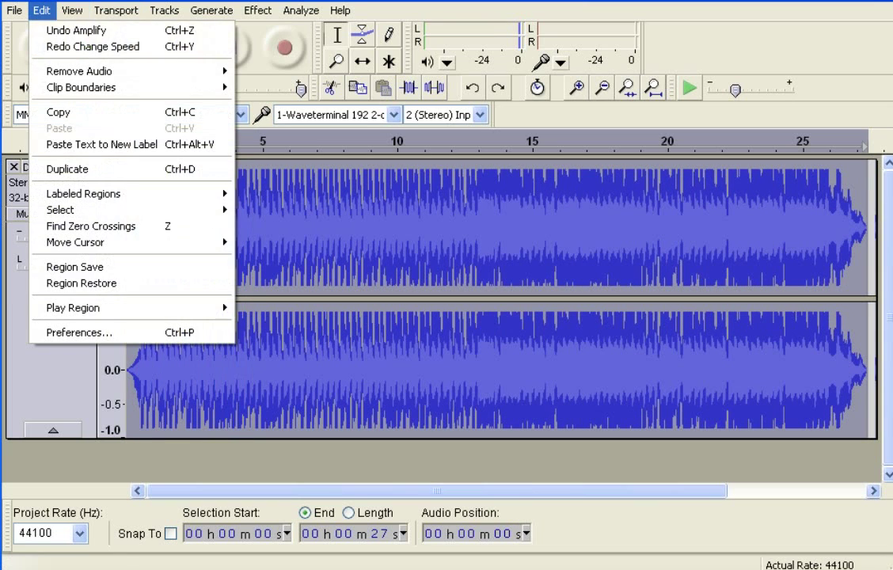
pyautogui.click(95, 46)
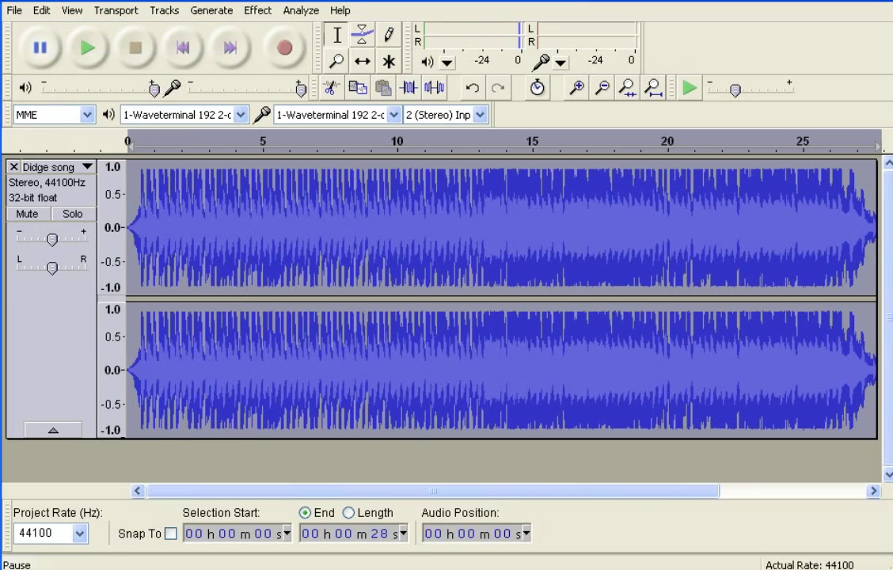
pyautogui.click(88, 49)
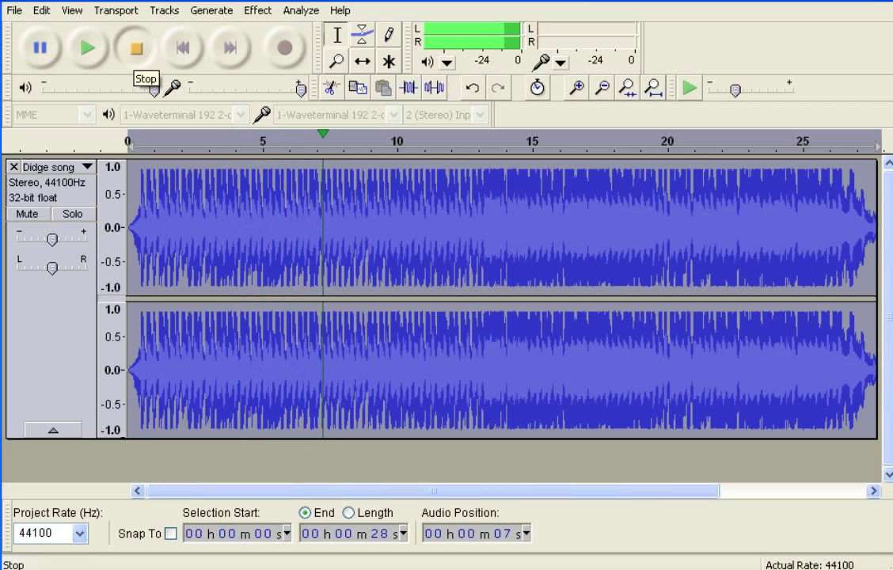
pyautogui.click(136, 49)
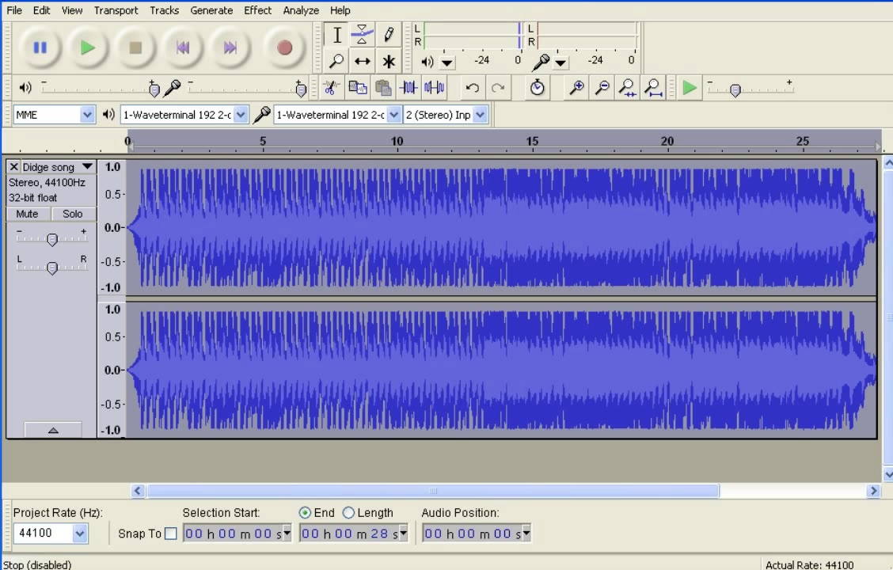
# Step: Undo the speed change, the amplification and the song import to empty the project
pyautogui.click(41, 10)
pyautogui.click(87, 29)
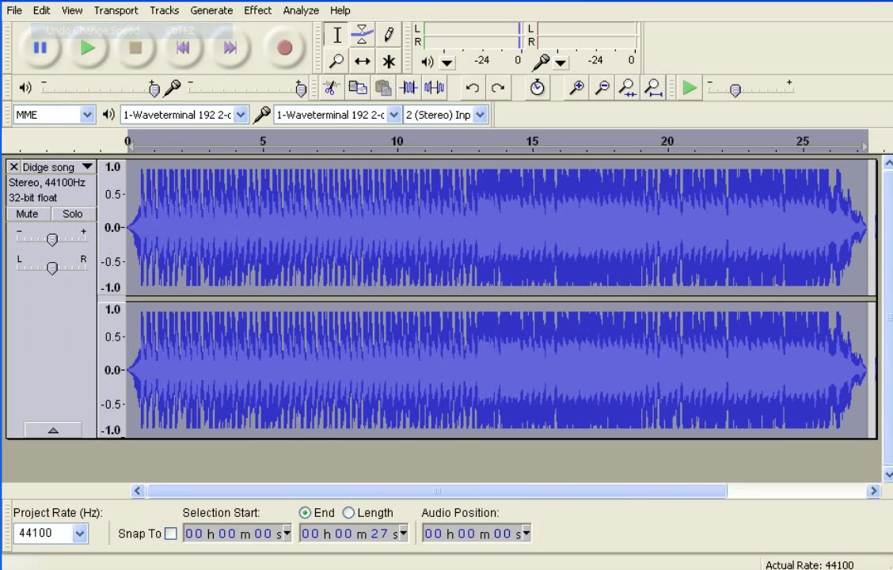
pyautogui.click(41, 11)
pyautogui.click(87, 28)
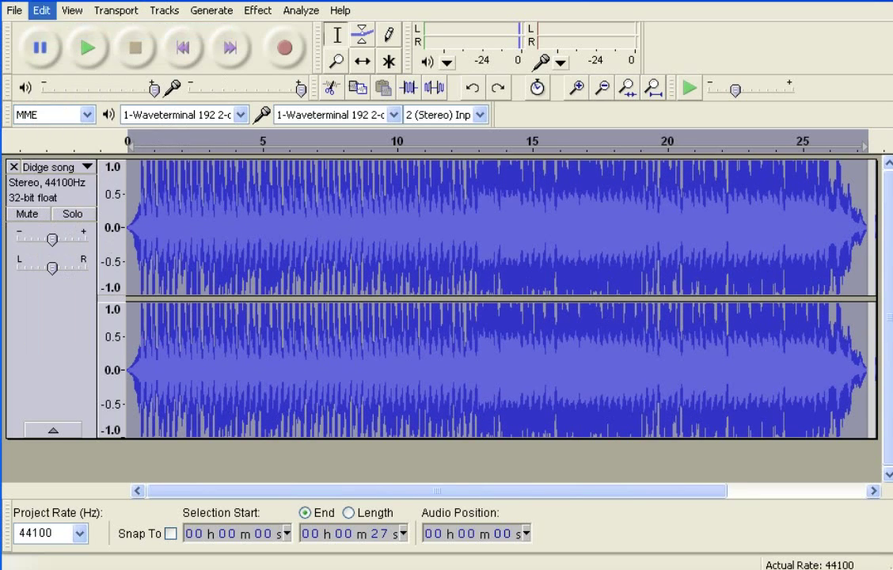
pyautogui.click(42, 10)
pyautogui.click(75, 30)
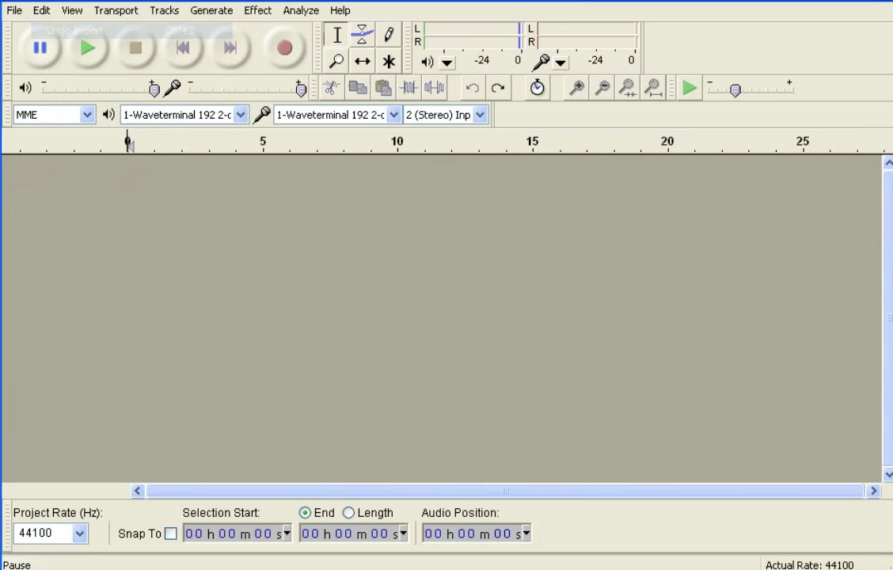
# Step: Generate a 30-second sine tone at 440 Hz with amplitude 0.2
pyautogui.click(211, 11)
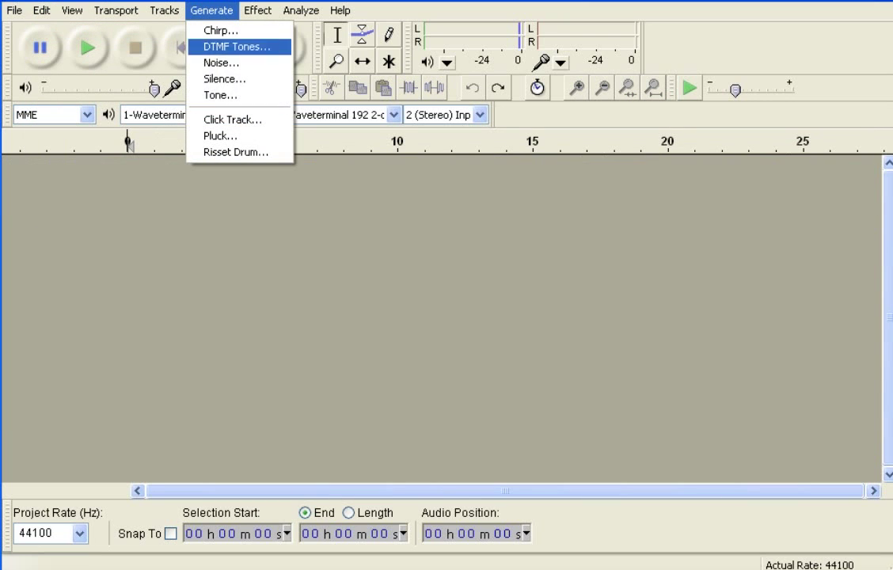
pyautogui.click(220, 95)
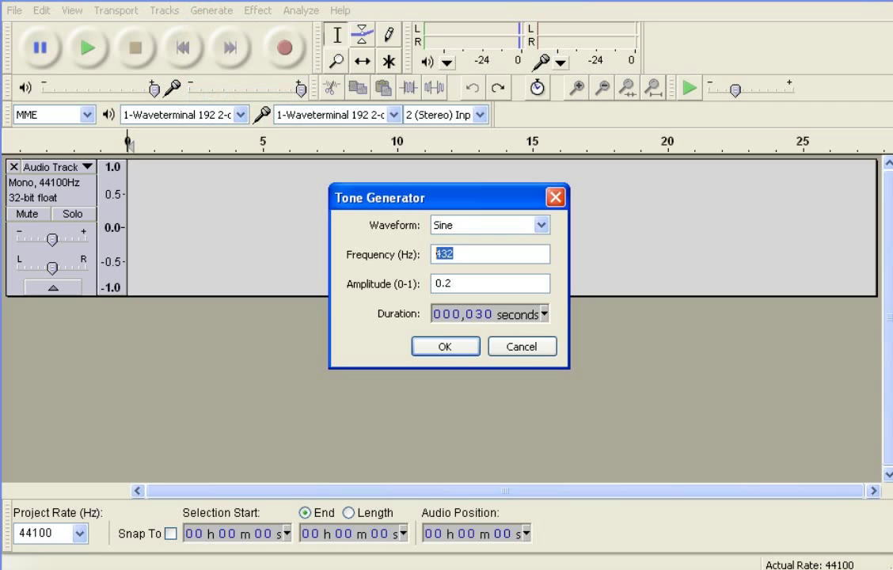
pyautogui.write('440')
pyautogui.press('Return')
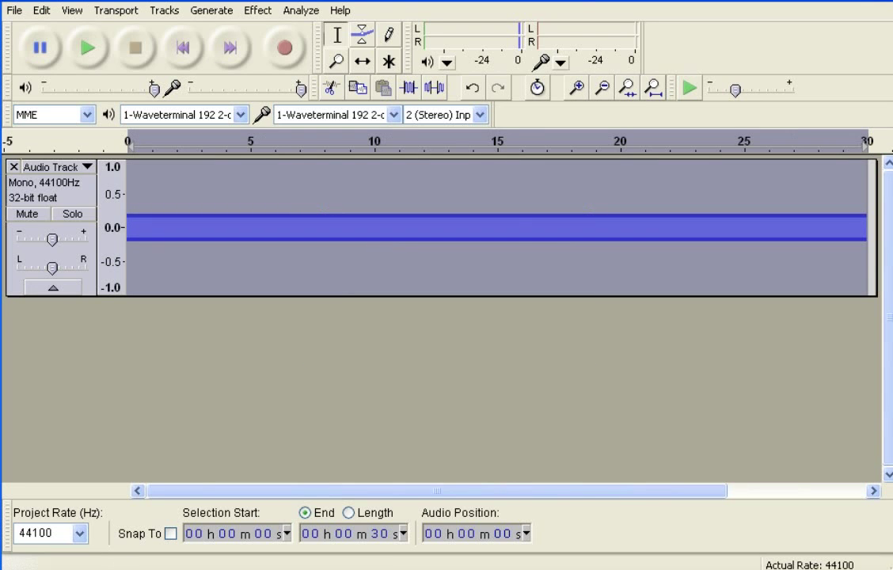
# Step: Apply Change Speed at -1.818 percent to the 440 Hz tone
pyautogui.click(258, 11)
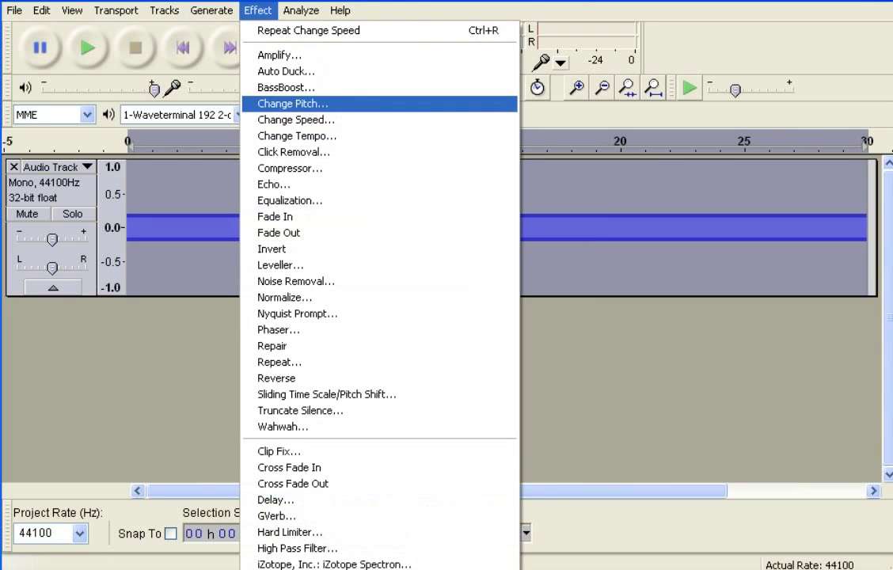
pyautogui.press('Return')
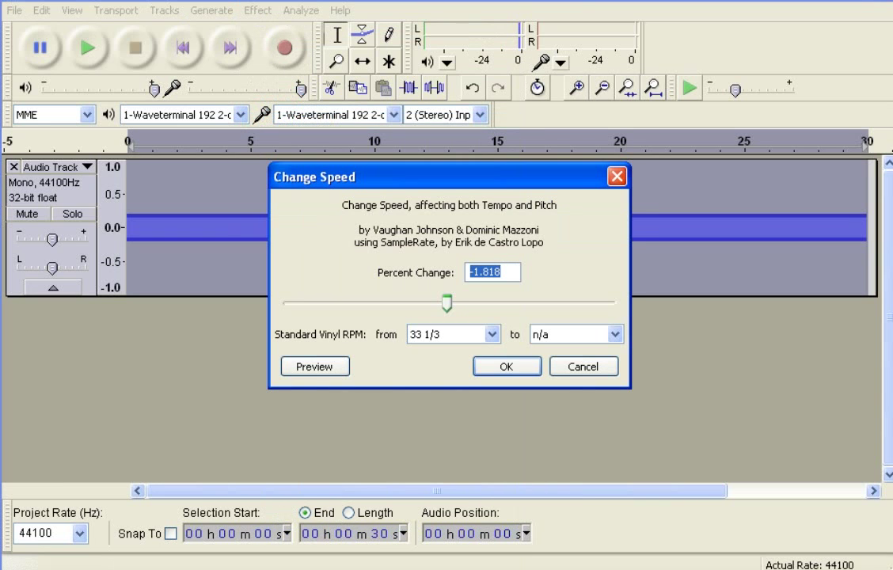
pyautogui.press('Tab')
pyautogui.press('Return')
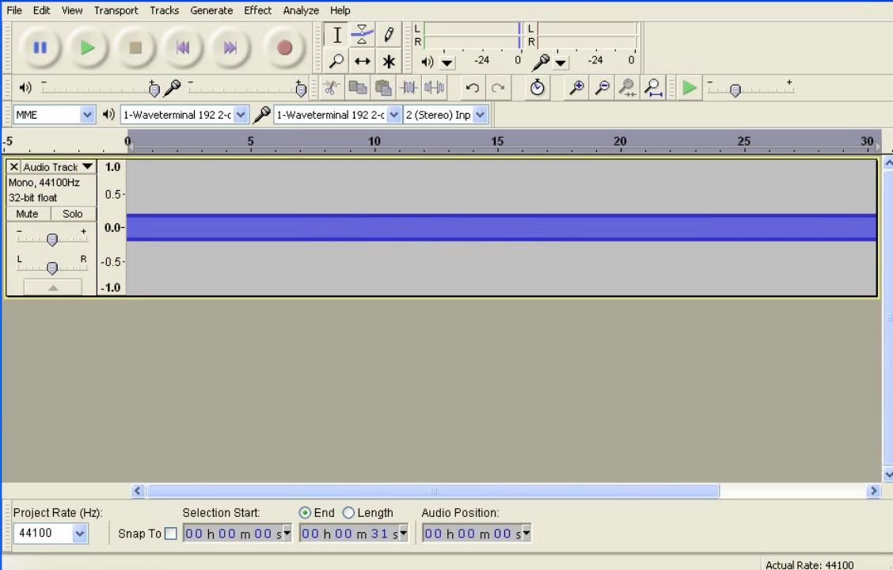
# Step: Generate a 432 Hz sine tone with amplitude 0.2 on a second track, matching the first tone's duration
pyautogui.hotkey('alt', 'g')
pyautogui.press('Down')
pyautogui.press('Down')
pyautogui.press('Down')
pyautogui.press('Down')
pyautogui.press('Down')
pyautogui.press('Return')
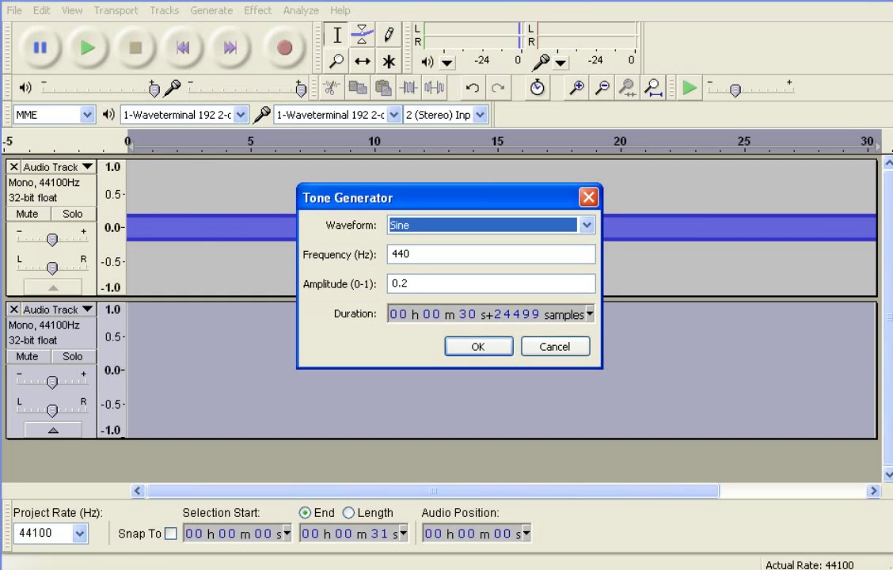
pyautogui.write('432')
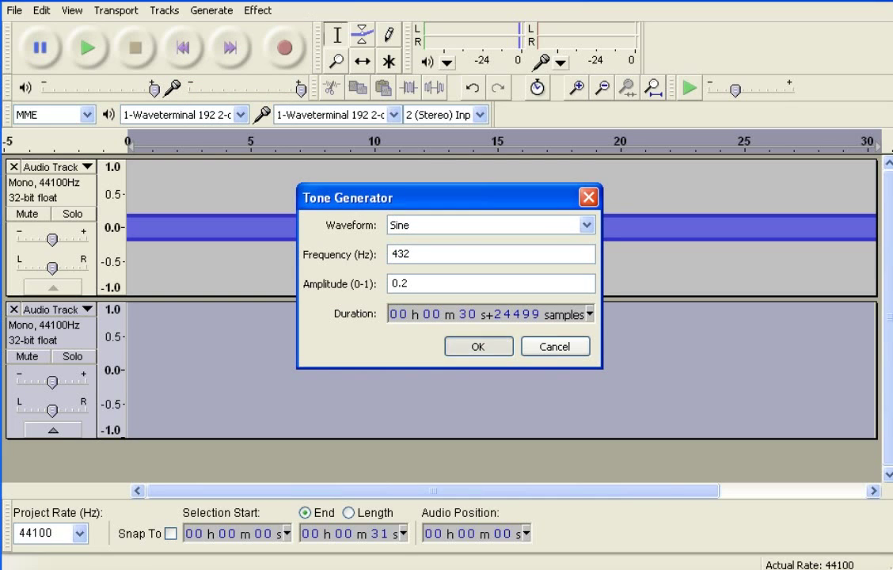
pyautogui.press('Return')
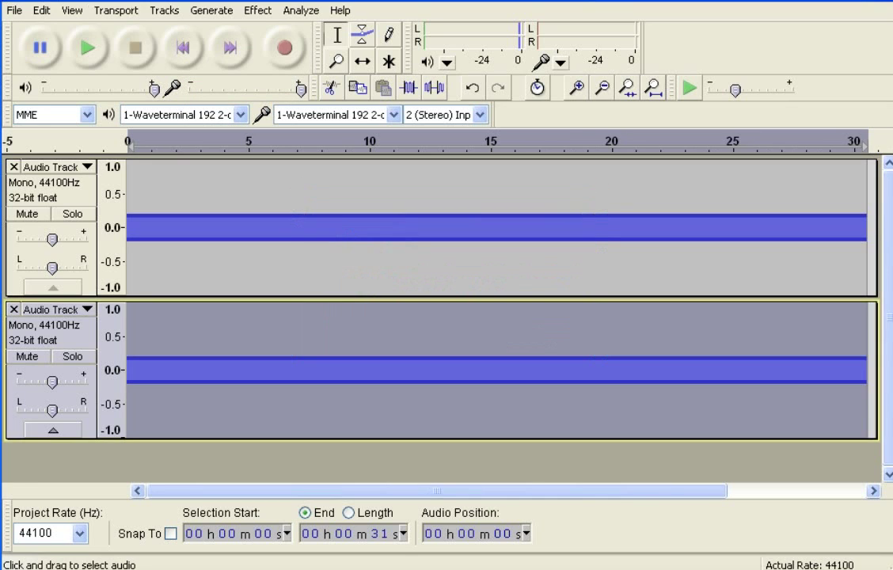
# Step: Mute both tracks, solo the slowed-down 440 Hz tone on the first track, and play it briefly on its own before stopping
pyautogui.click(27, 356)
pyautogui.click(27, 213)
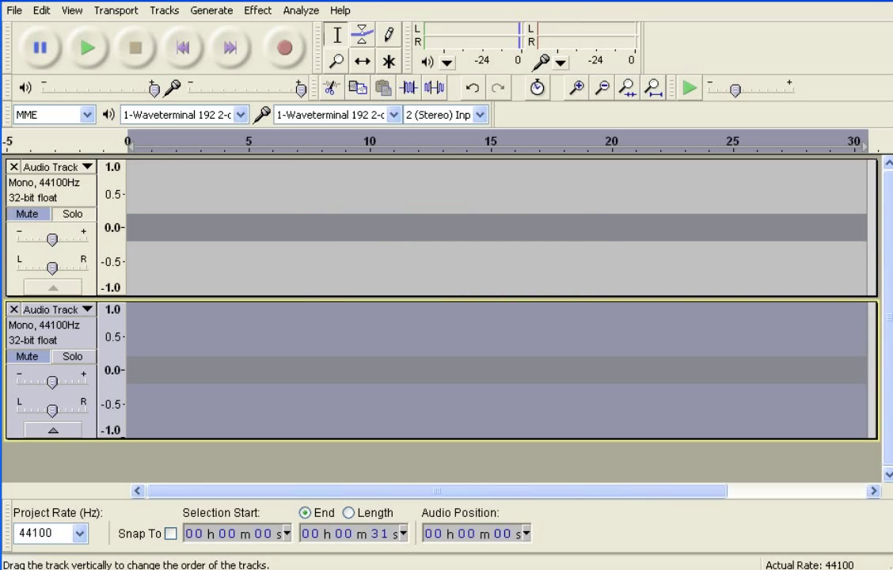
pyautogui.click(72, 214)
pyautogui.click(88, 49)
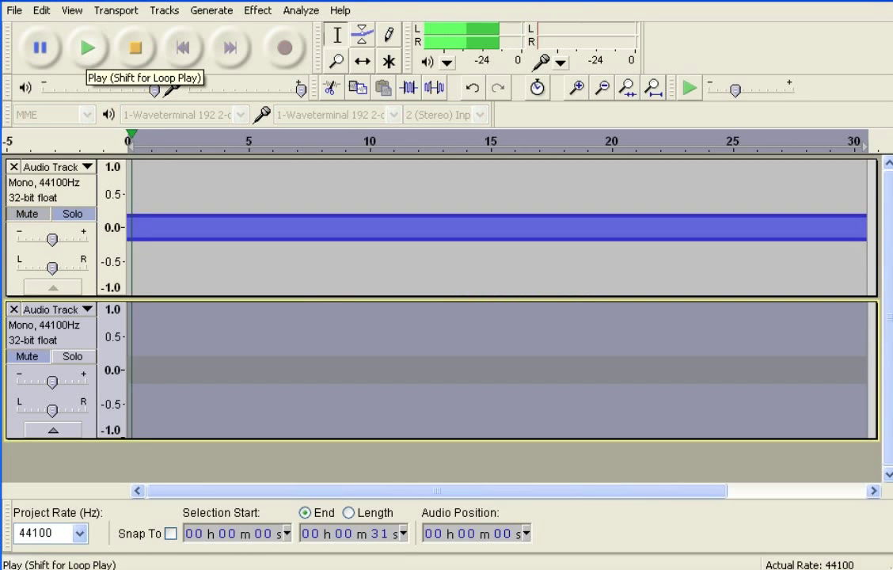
pyautogui.click(134, 63)
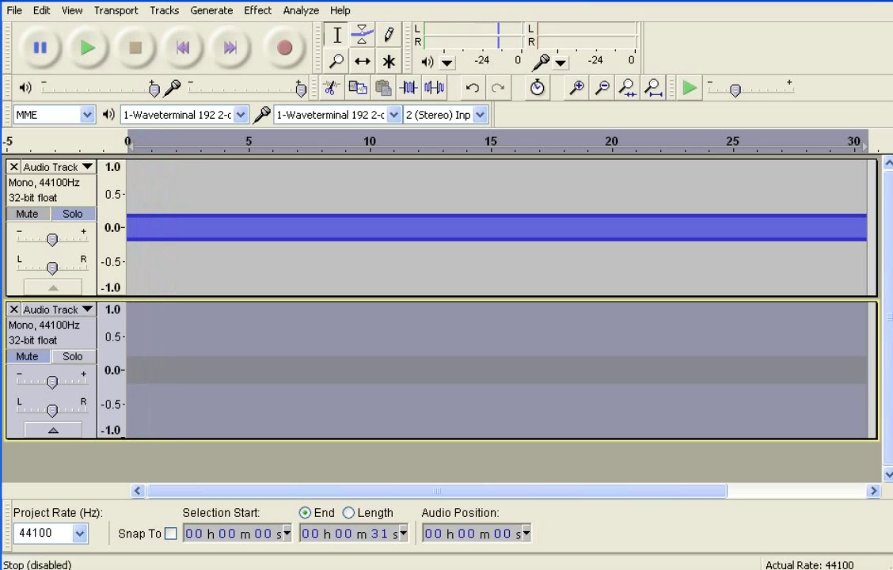
# Step: Switch the solo from the first track to the 432 Hz reference tone, play it briefly on its own, and stop playback
pyautogui.click(72, 356)
pyautogui.click(27, 213)
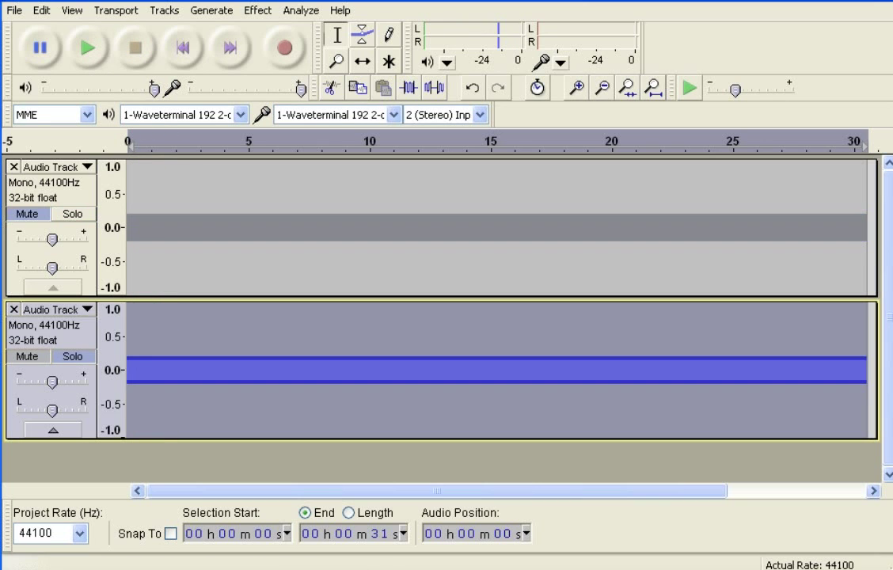
pyautogui.click(88, 49)
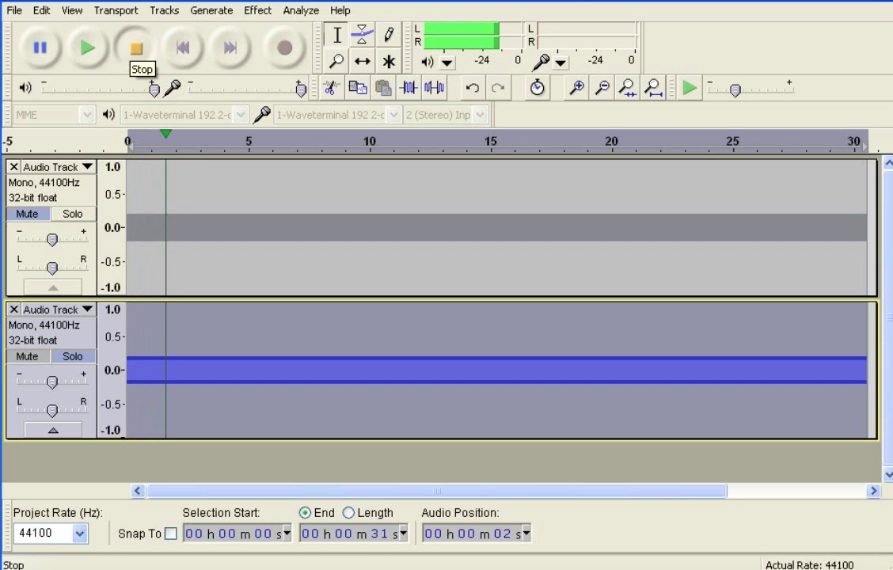
pyautogui.click(135, 49)
# Step: Solo the first track as well, play both tones together to compare their pitch, and stop playback
pyautogui.click(72, 214)
pyautogui.click(88, 49)
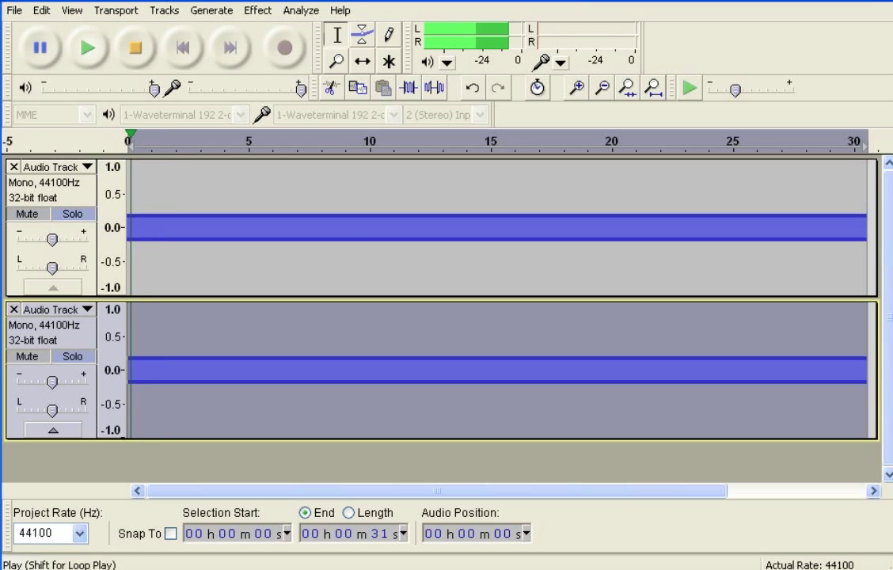
pyautogui.click(27, 214)
pyautogui.click(72, 213)
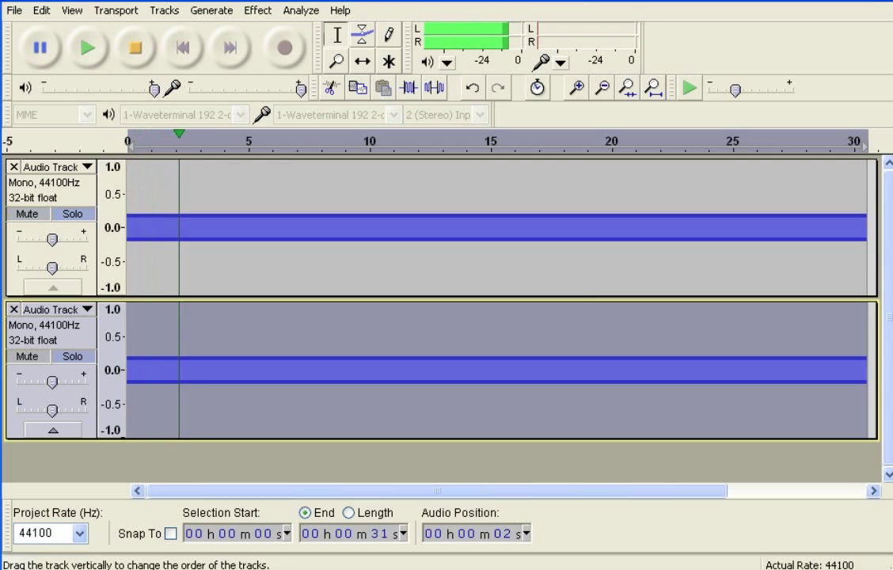
pyautogui.click(72, 356)
pyautogui.click(72, 356)
pyautogui.click(135, 49)
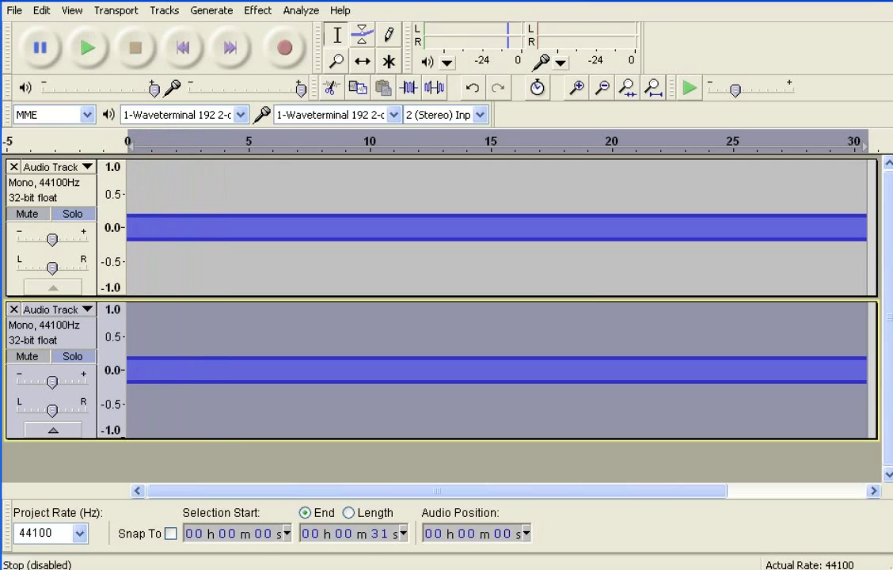